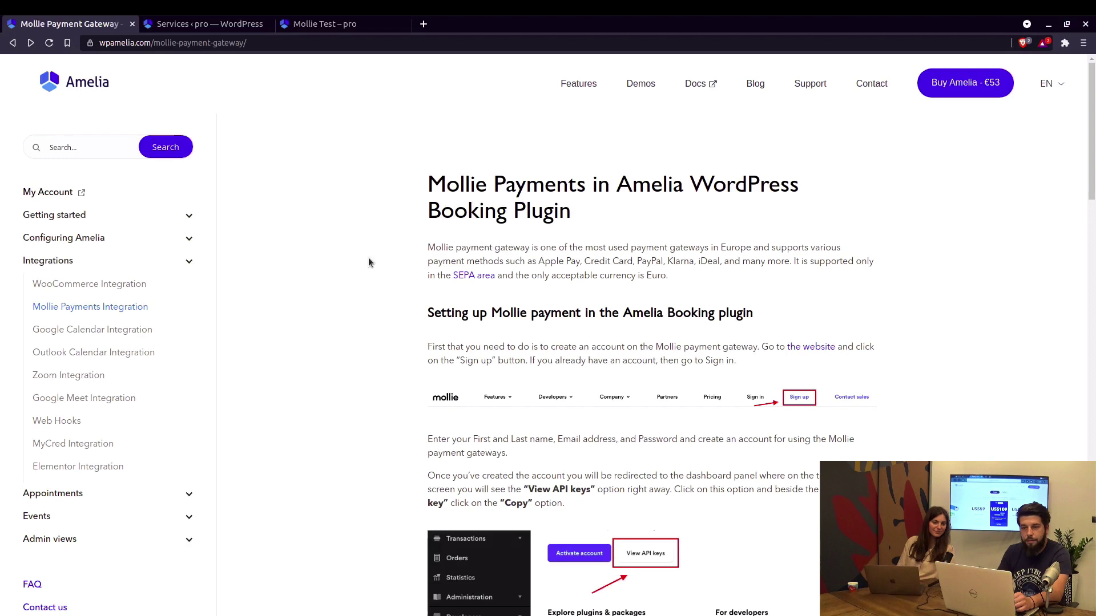
Open the SEPA area article in a new tab and review its table of member countries
{"action": "scroll", "coordinate": [560, 266], "scroll_direction": "down", "scroll_amount": 5}
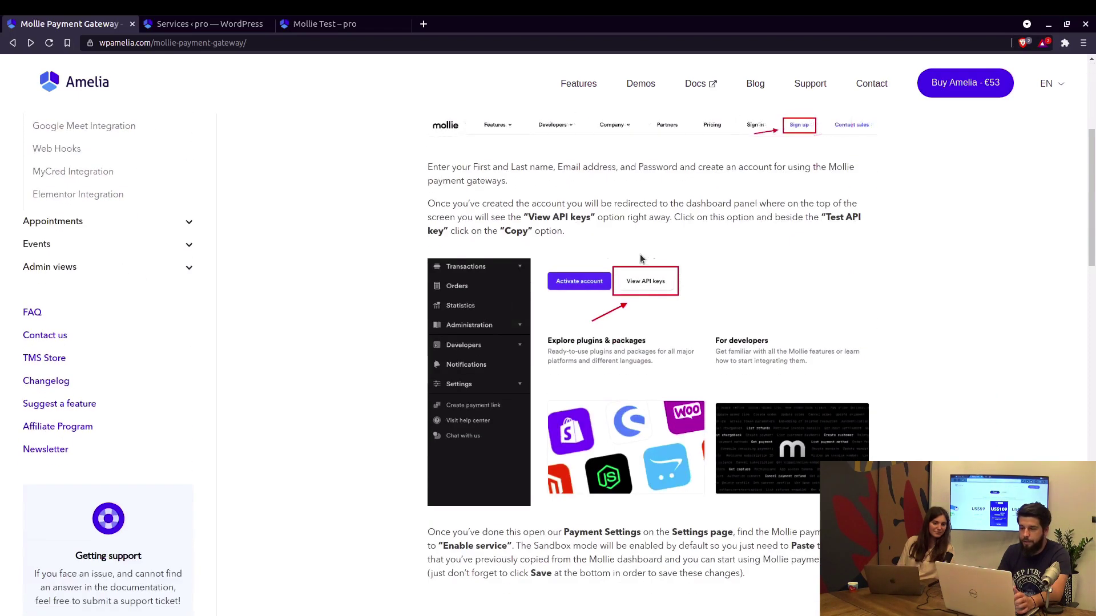
{"action": "scroll", "coordinate": [640, 258], "scroll_direction": "up", "scroll_amount": 2}
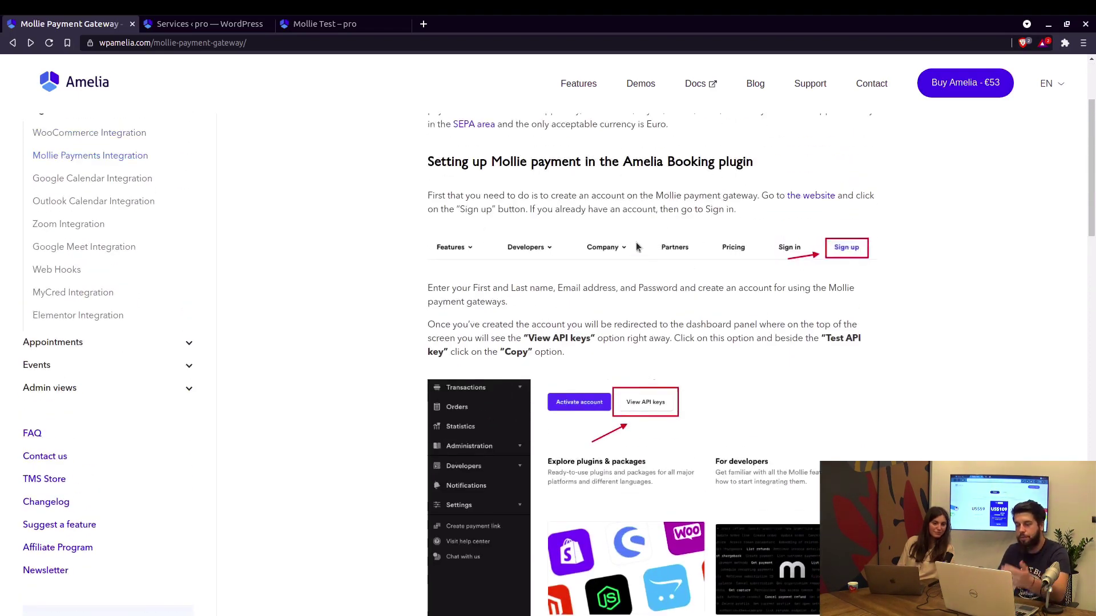
{"action": "scroll", "coordinate": [628, 242], "scroll_direction": "up", "scroll_amount": 2}
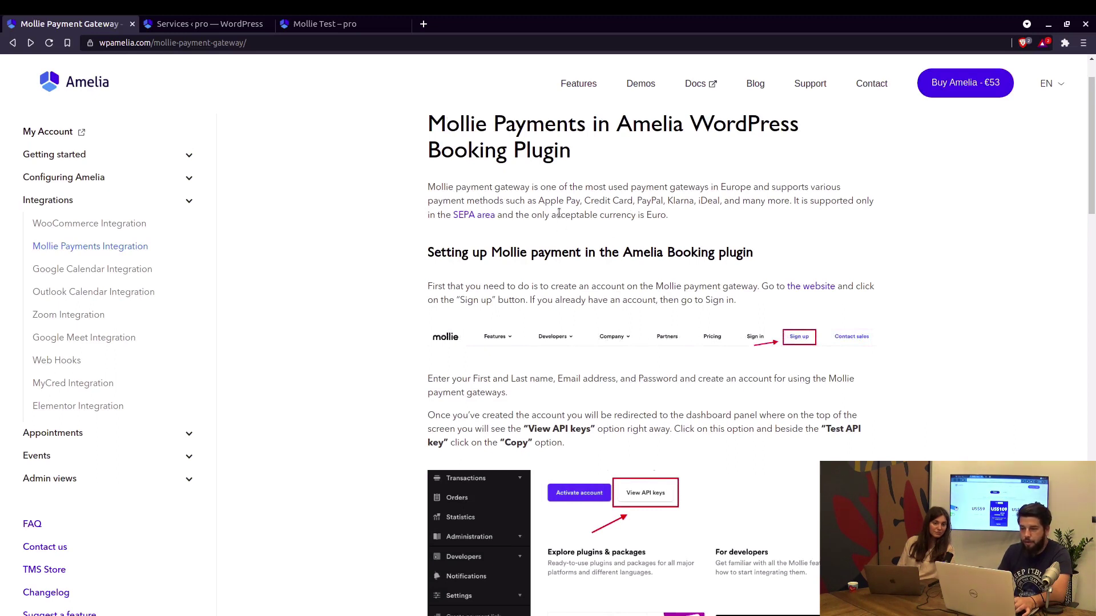
{"action": "double_click", "coordinate": [657, 215]}
{"action": "middle_click", "coordinate": [477, 215]}
{"action": "key", "text": "ctrl+Tab"}
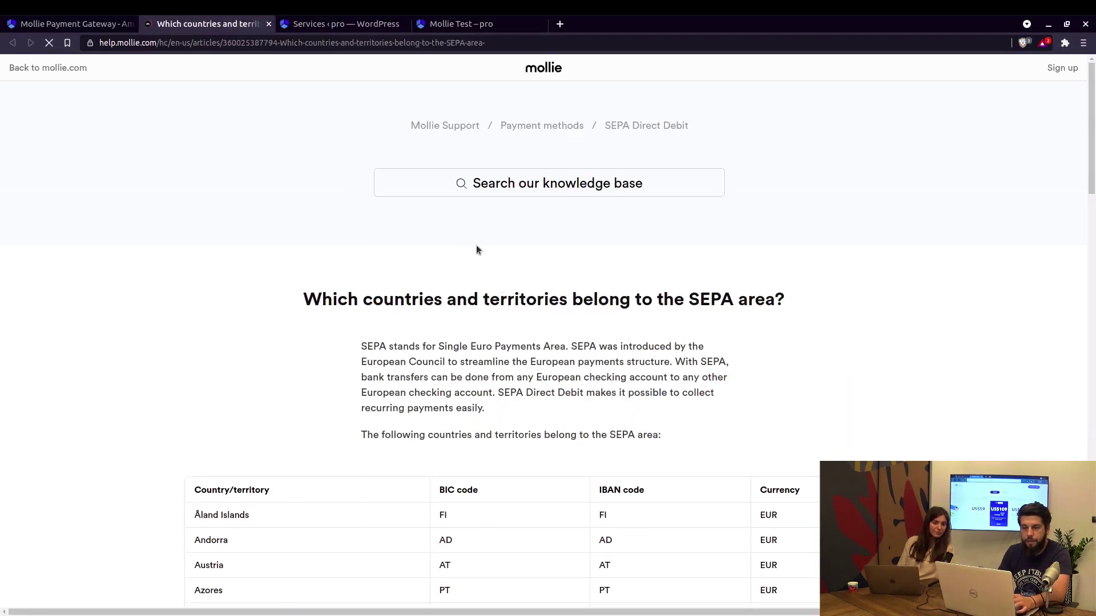
{"action": "scroll", "coordinate": [477, 249], "scroll_direction": "down", "scroll_amount": 7}
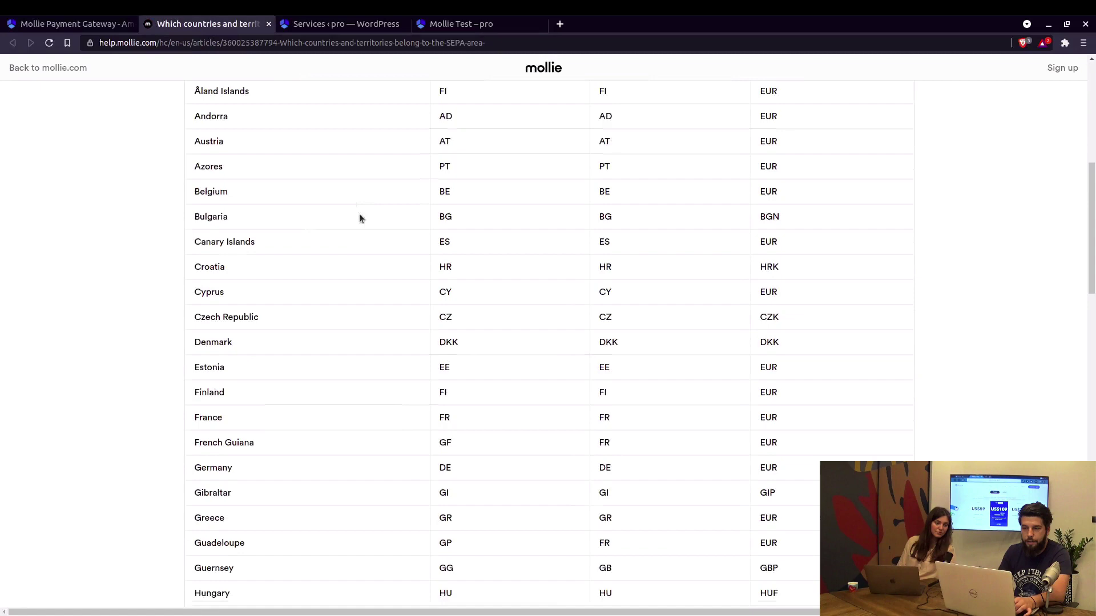
{"action": "scroll", "coordinate": [343, 205], "scroll_direction": "down", "scroll_amount": 4}
{"action": "scroll", "coordinate": [294, 221], "scroll_direction": "down", "scroll_amount": 1}
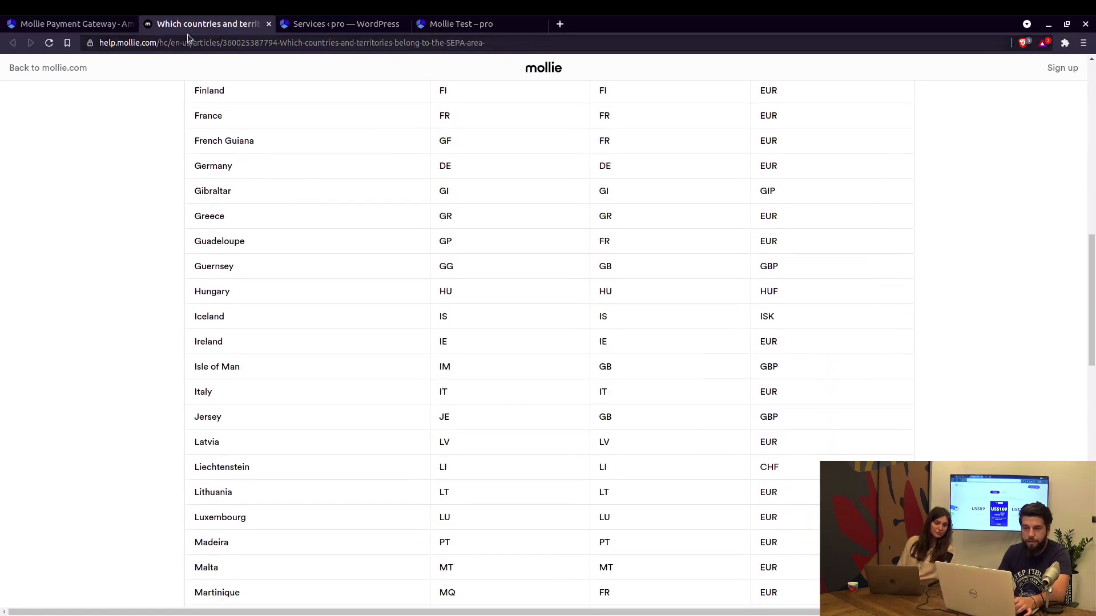
Back in the Amelia Mollie guide, open Mollie's website in a new tab
{"action": "left_click", "coordinate": [97, 26]}
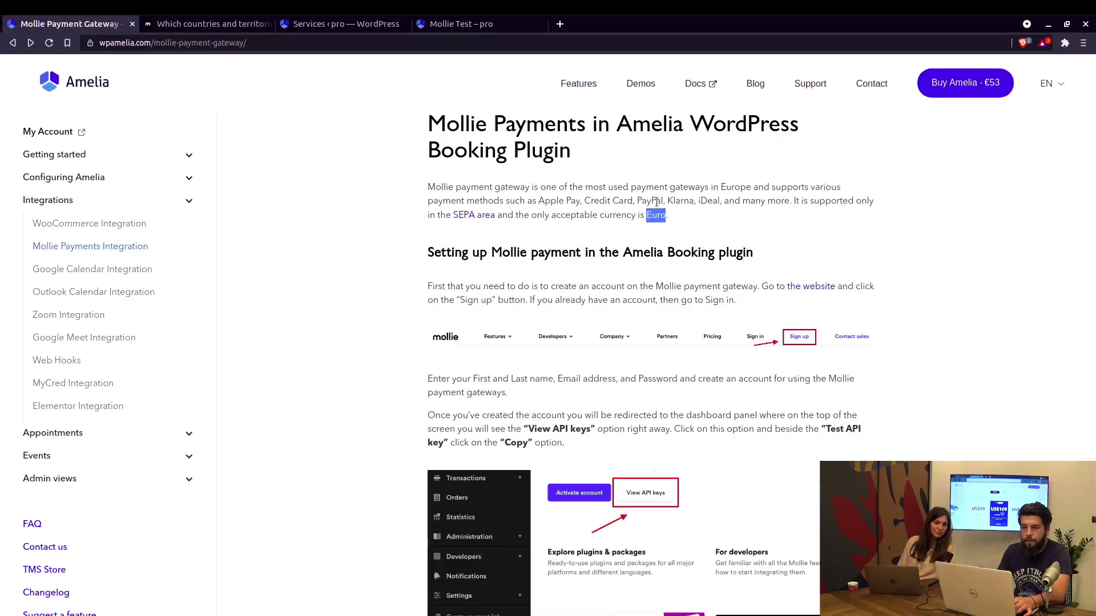
{"action": "left_click", "coordinate": [573, 290]}
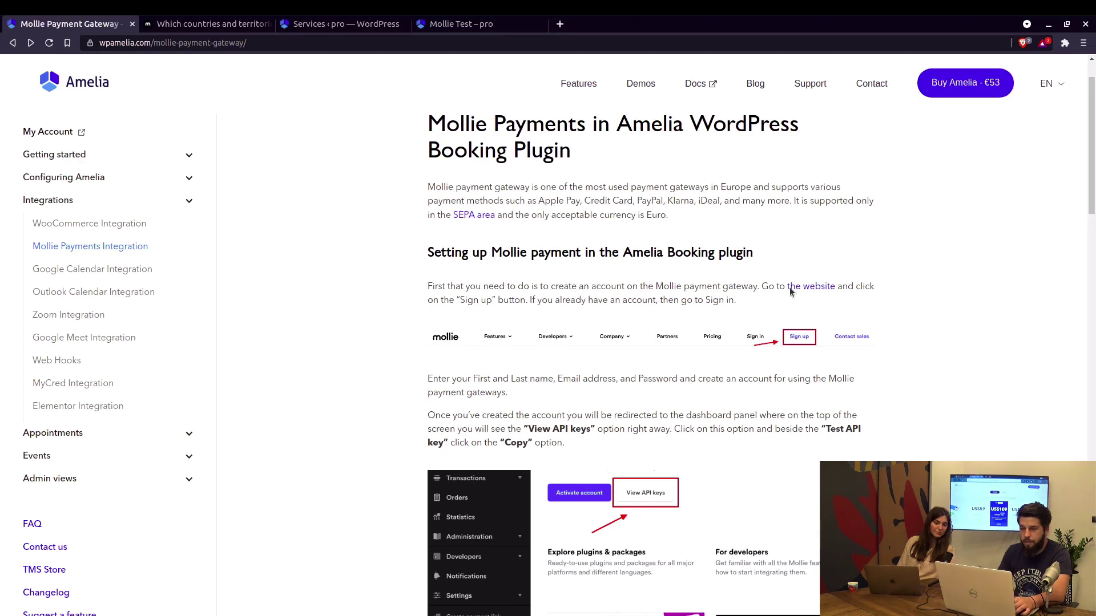
{"action": "middle_click", "coordinate": [805, 288]}
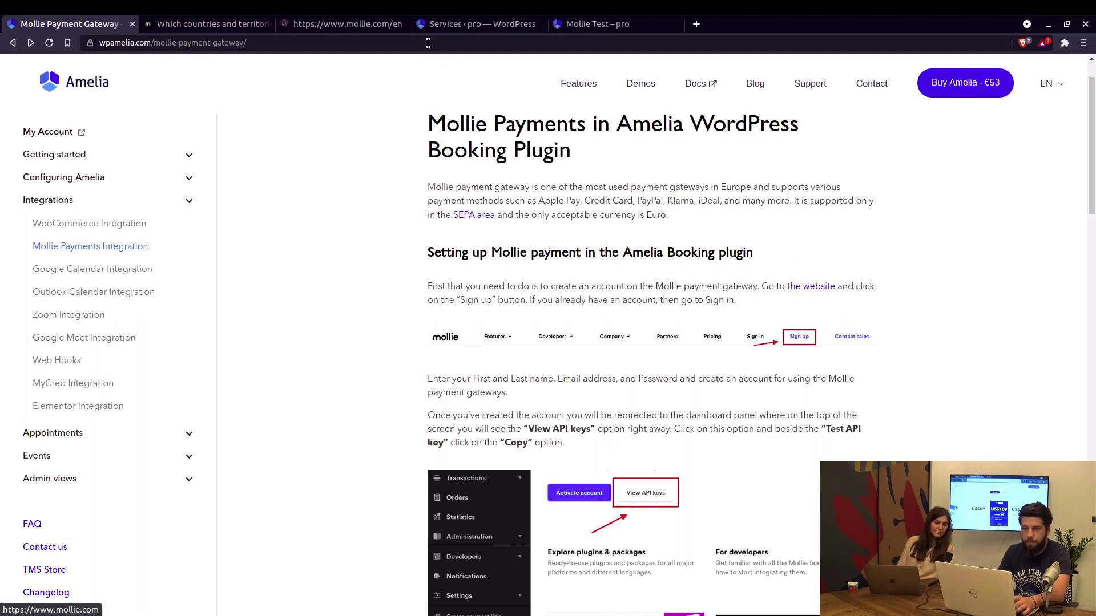
Sign in to the Mollie Dashboard, go to API keys, and copy the Test API key
{"action": "left_click", "coordinate": [348, 24]}
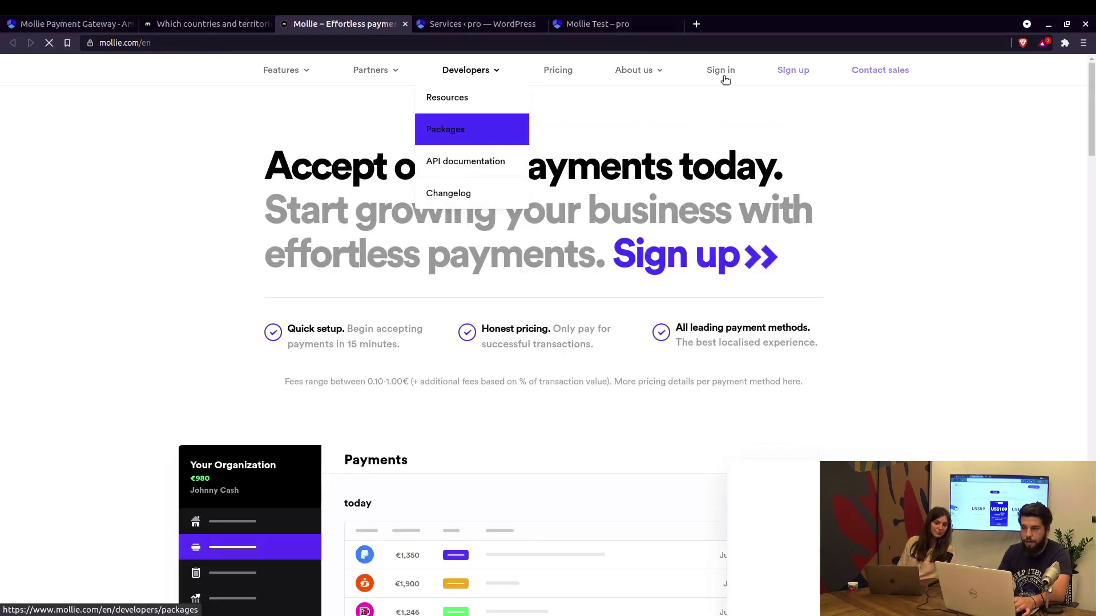
{"action": "left_click", "coordinate": [715, 73]}
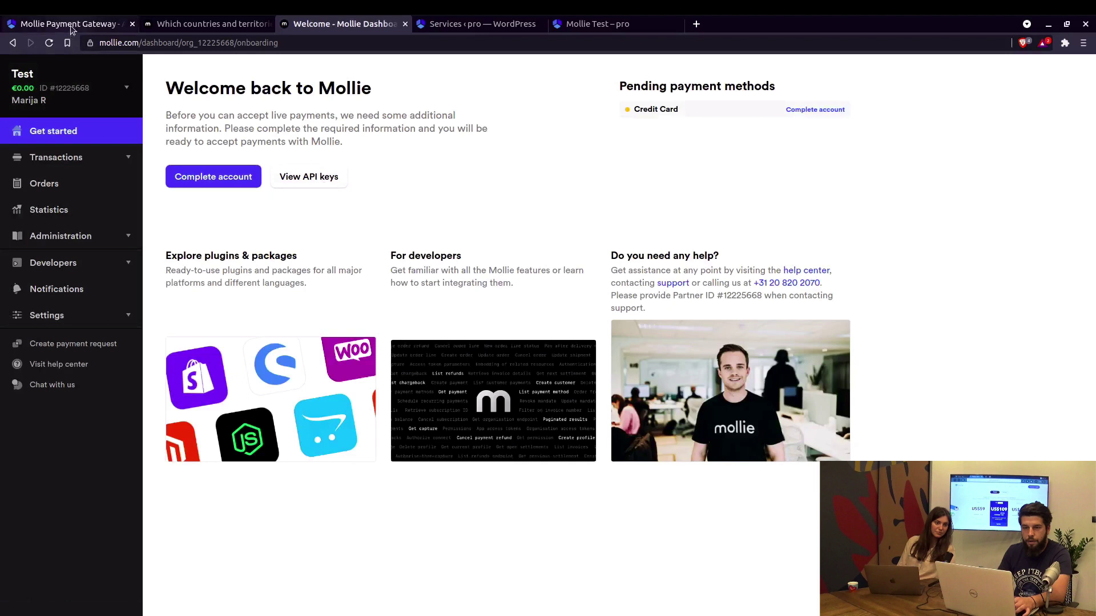
{"action": "left_click", "coordinate": [307, 178]}
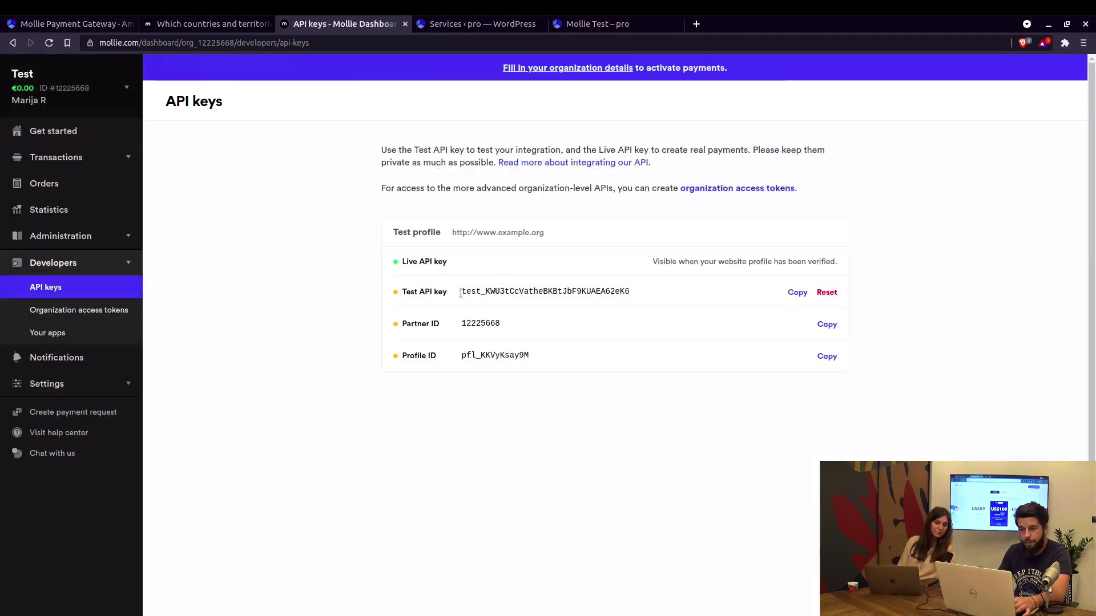
{"action": "left_click", "coordinate": [796, 293]}
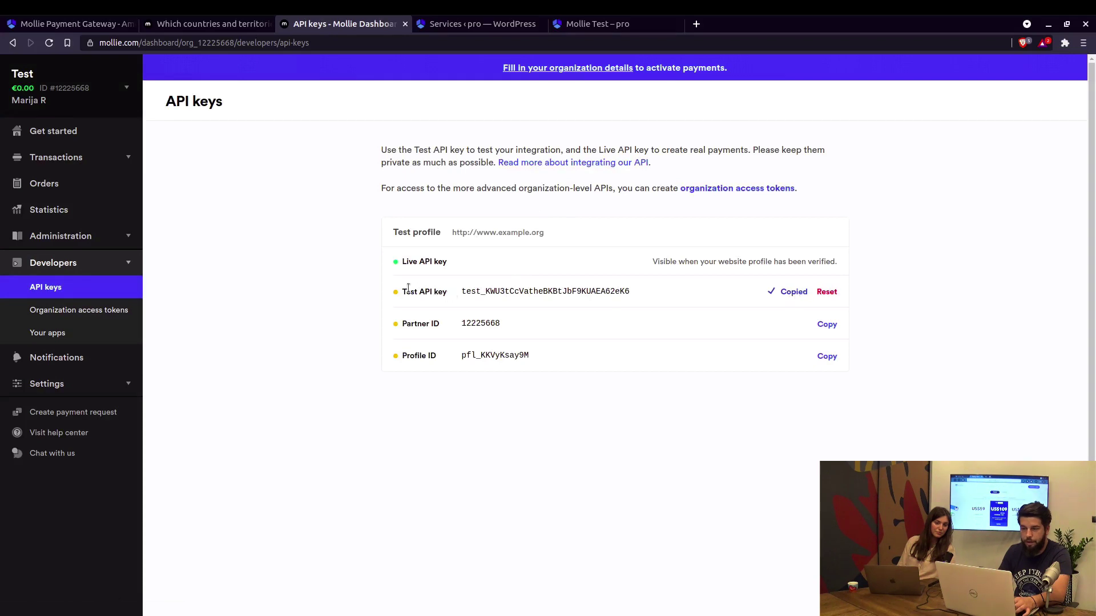
Open Amelia's Payments settings from the Amelia Settings page in WordPress admin
{"action": "left_click", "coordinate": [487, 24]}
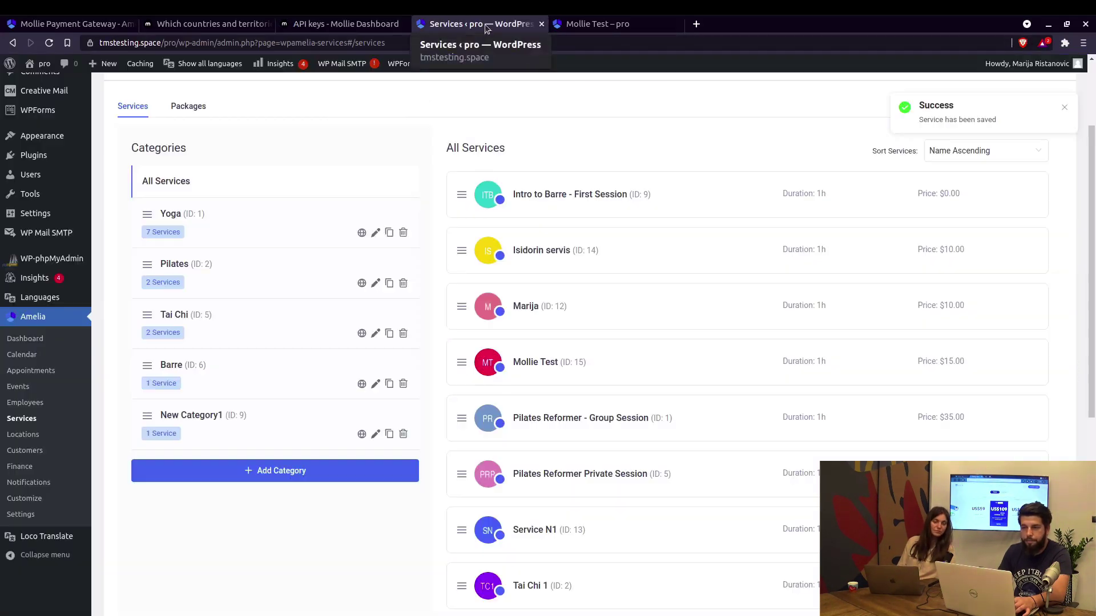
{"action": "left_click", "coordinate": [44, 514]}
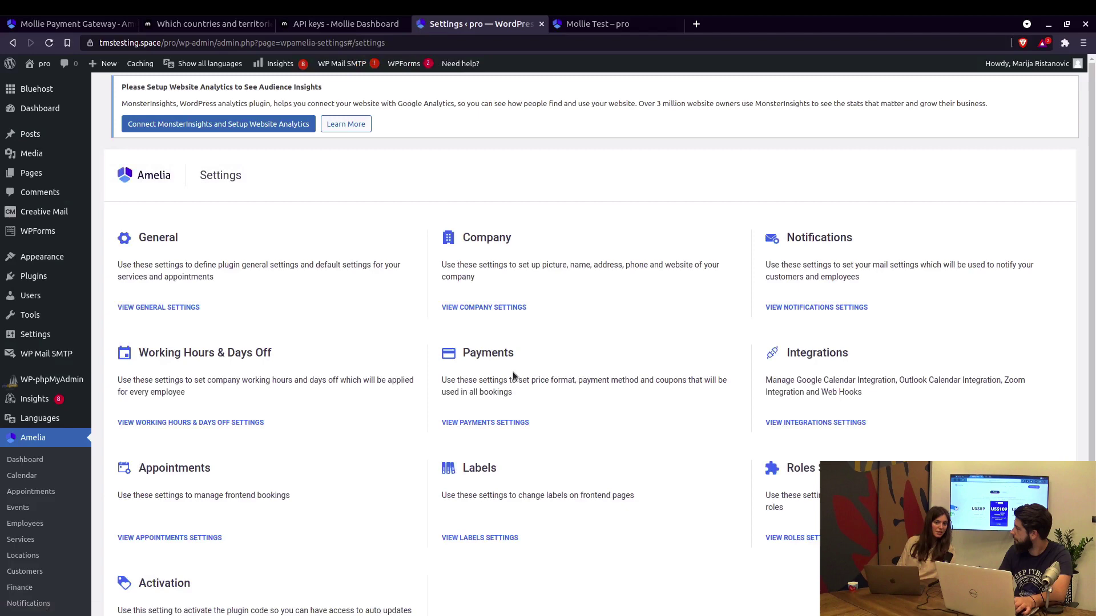
{"action": "left_click", "coordinate": [489, 422]}
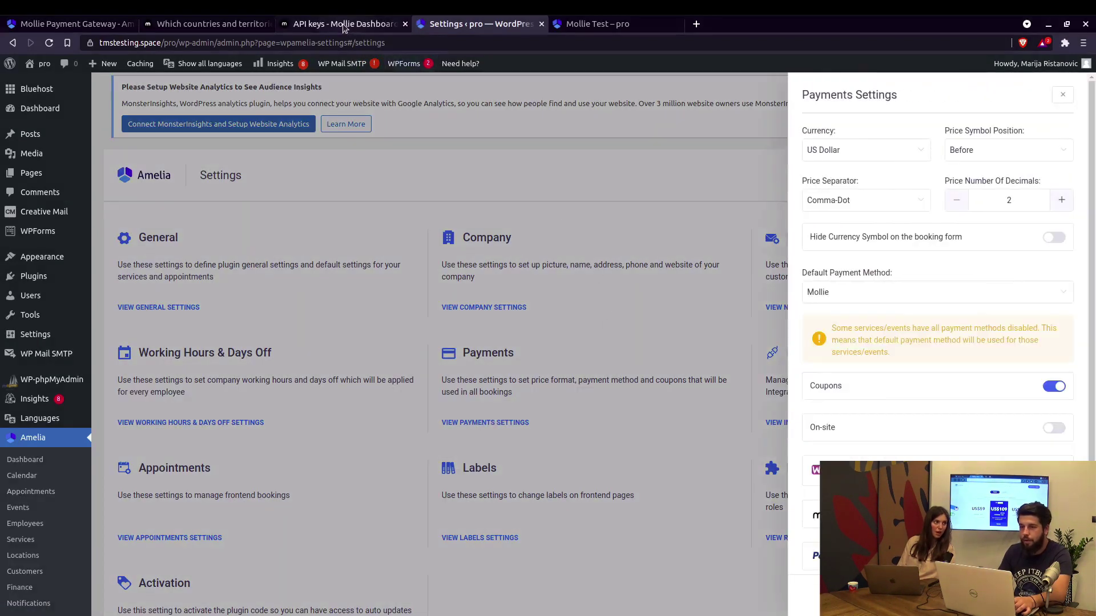
{"action": "left_click", "coordinate": [342, 23]}
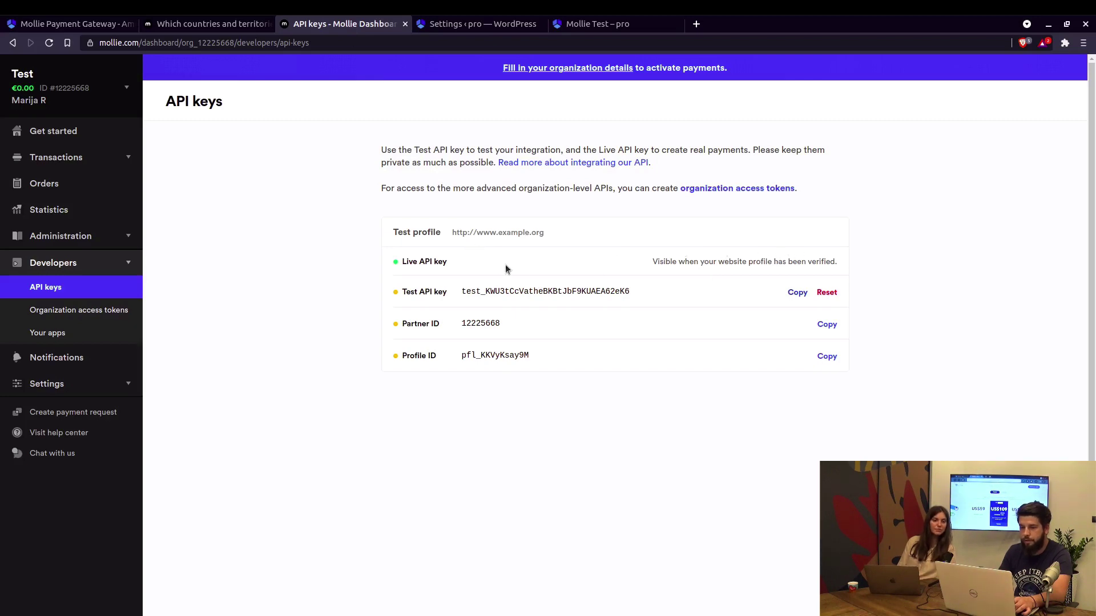
{"action": "left_click", "coordinate": [482, 24]}
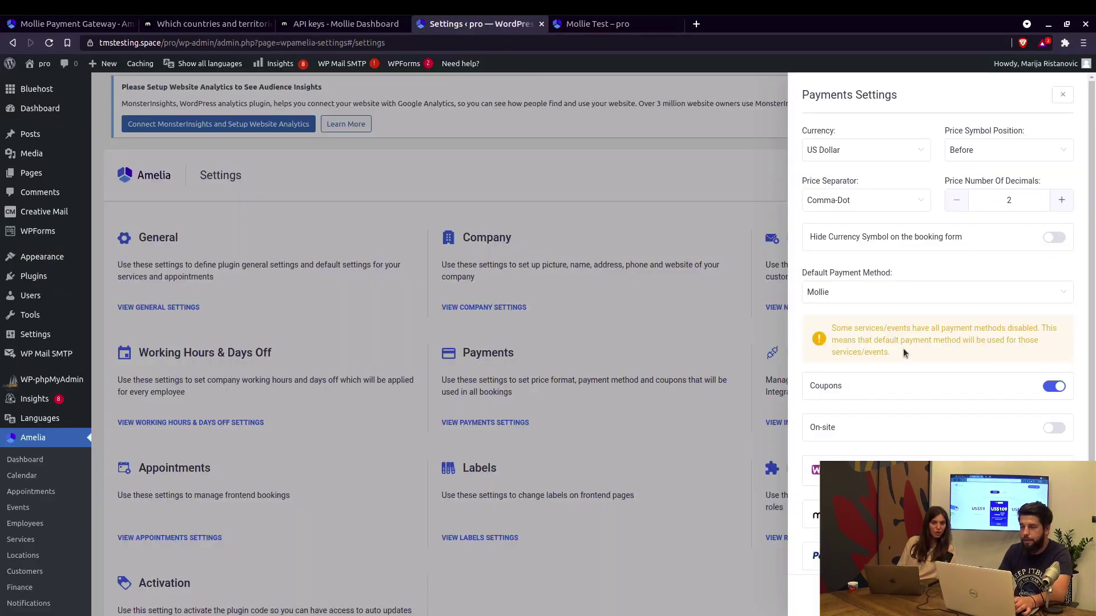
Review the Mollie service, sandbox and test key options, then cancel without saving changes
{"action": "scroll", "coordinate": [909, 454], "scroll_direction": "down", "scroll_amount": 2}
{"action": "left_click", "coordinate": [1023, 429]}
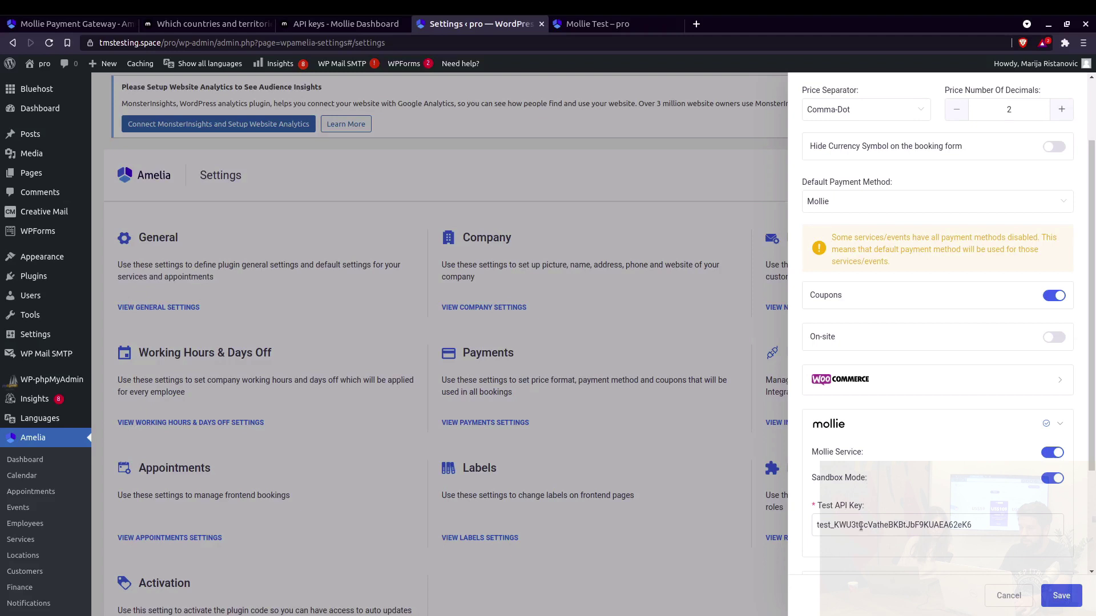
{"action": "left_click", "coordinate": [1060, 425]}
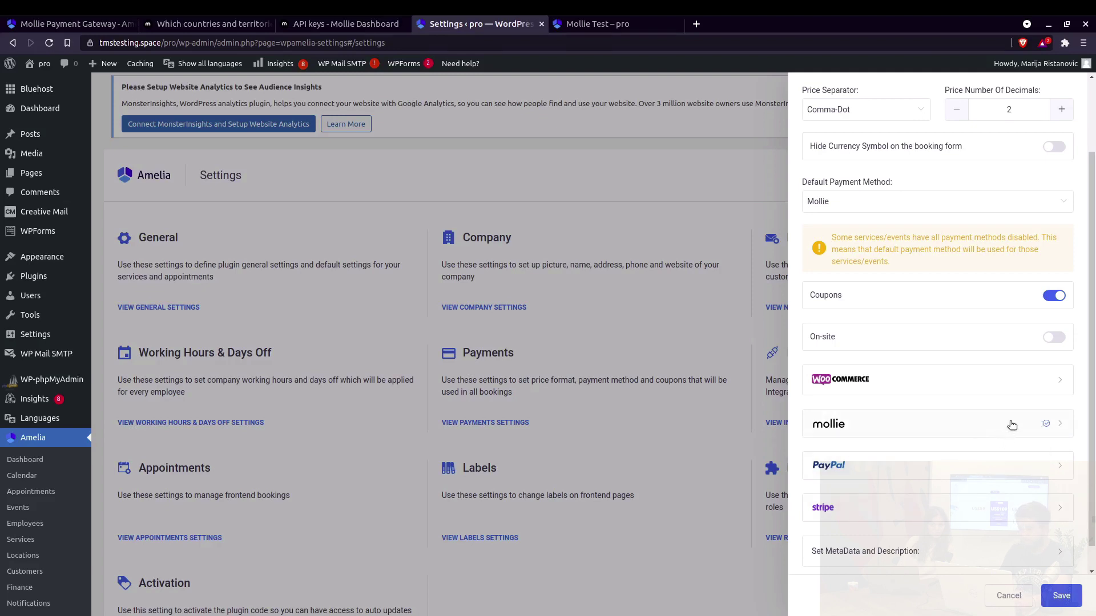
{"action": "left_click", "coordinate": [1054, 338]}
{"action": "left_click", "coordinate": [1052, 341]}
{"action": "left_click", "coordinate": [1009, 595]}
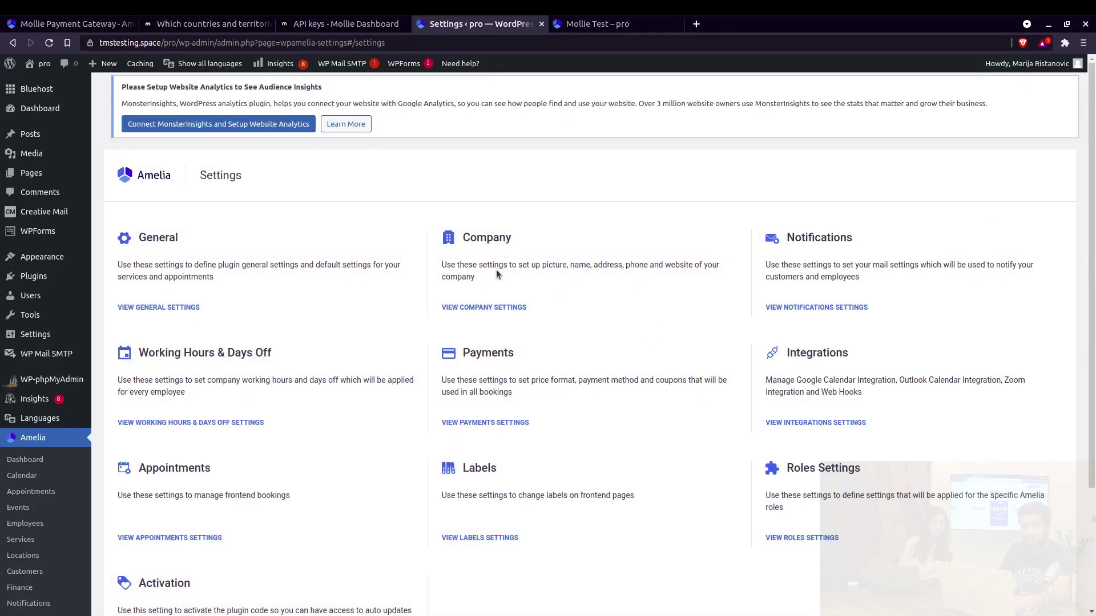
On the Mollie Test booking page, pick June 17 at 11:30 am and continue
{"action": "left_click", "coordinate": [580, 30]}
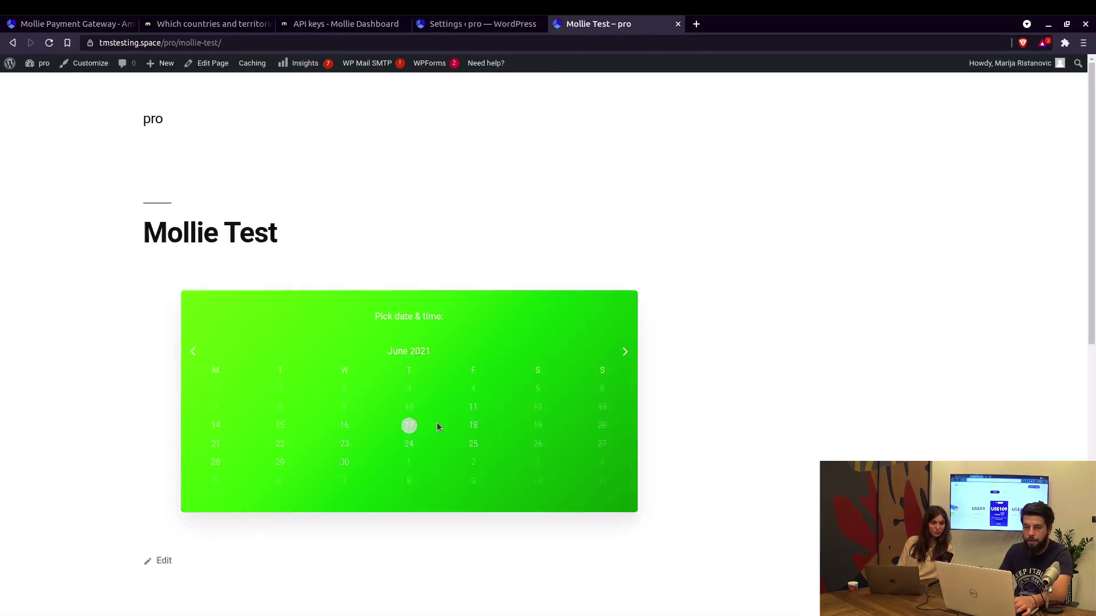
{"action": "left_click", "coordinate": [473, 407]}
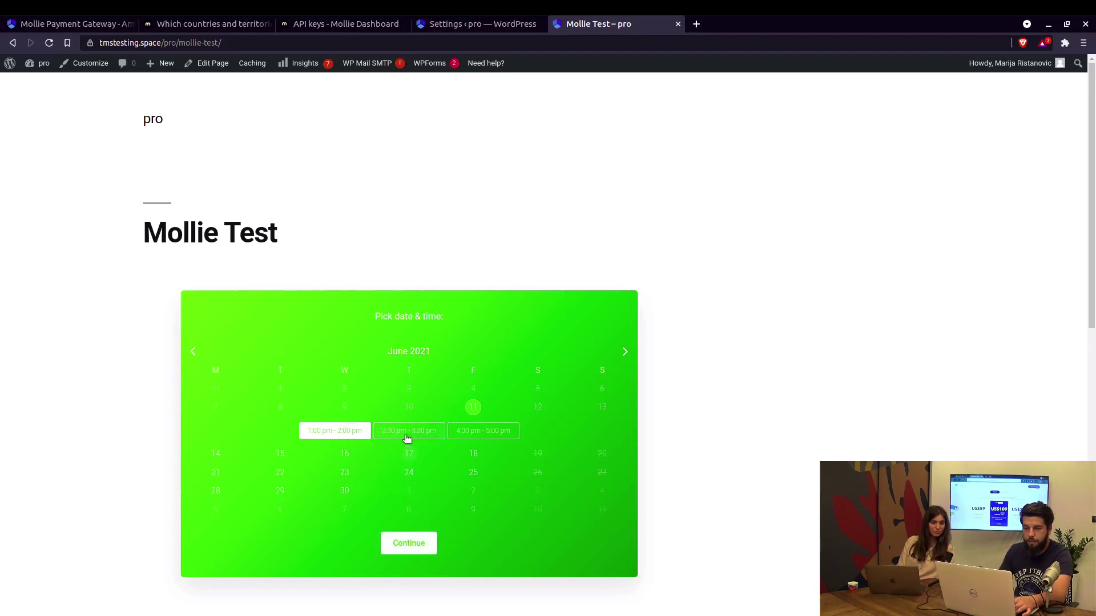
{"action": "left_click", "coordinate": [409, 453]}
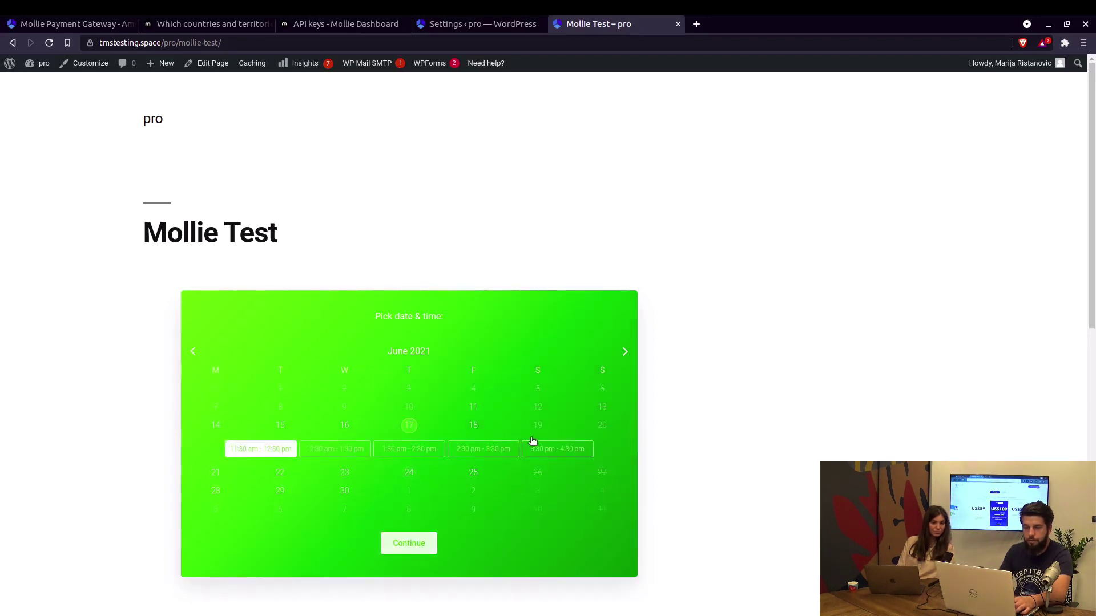
{"action": "left_click", "coordinate": [394, 543]}
Replace the pre-filled details with the test customer's first and last name, then confirm the booking
{"action": "scroll", "coordinate": [321, 481], "scroll_direction": "down", "scroll_amount": 2}
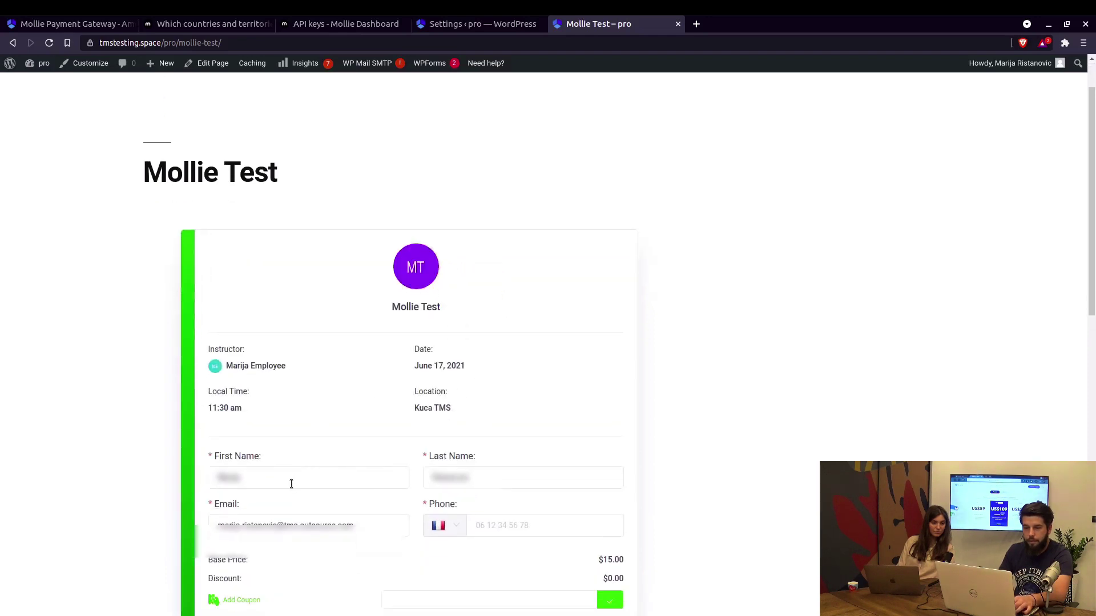
{"action": "triple_click", "coordinate": [292, 523]}
{"action": "key", "text": "BackSpace"}
{"action": "triple_click", "coordinate": [290, 477]}
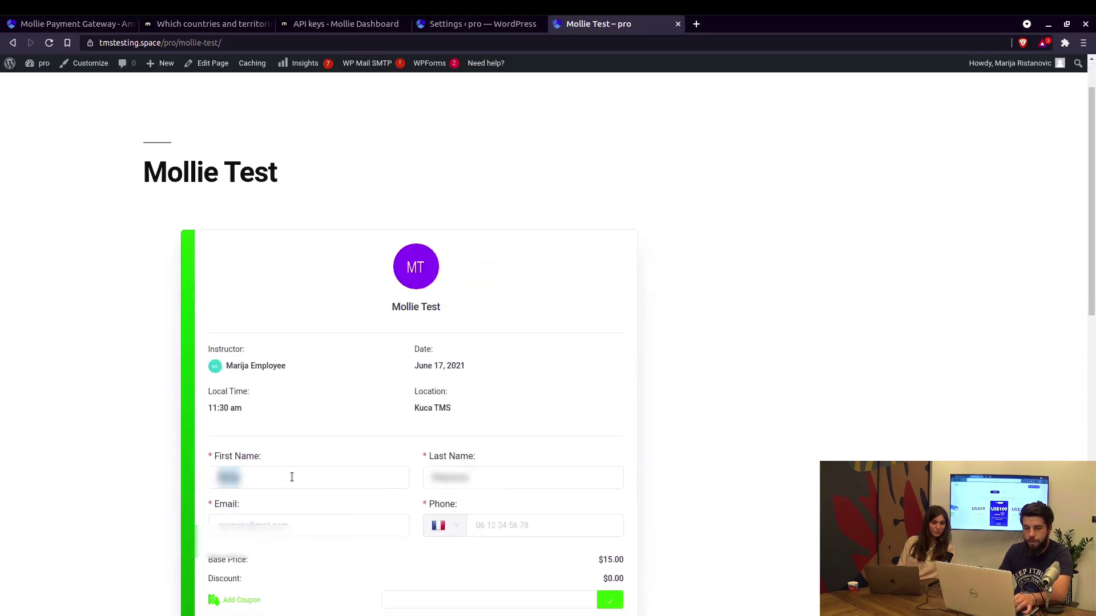
{"action": "type", "text": "M"}
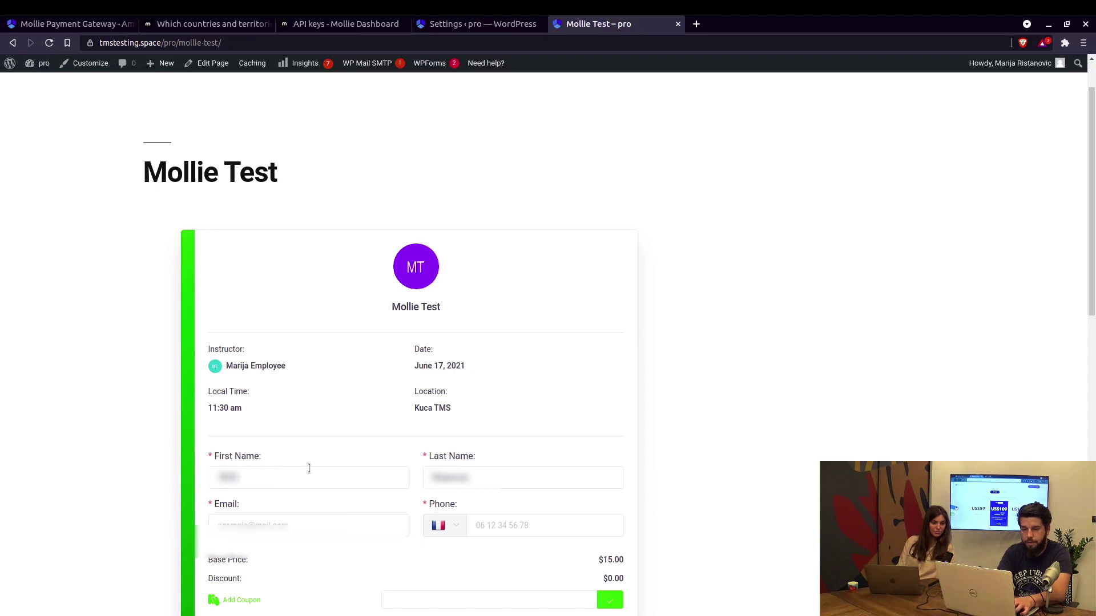
{"action": "key", "text": "Tab"}
{"action": "type", "text": "CUSTOMER"}
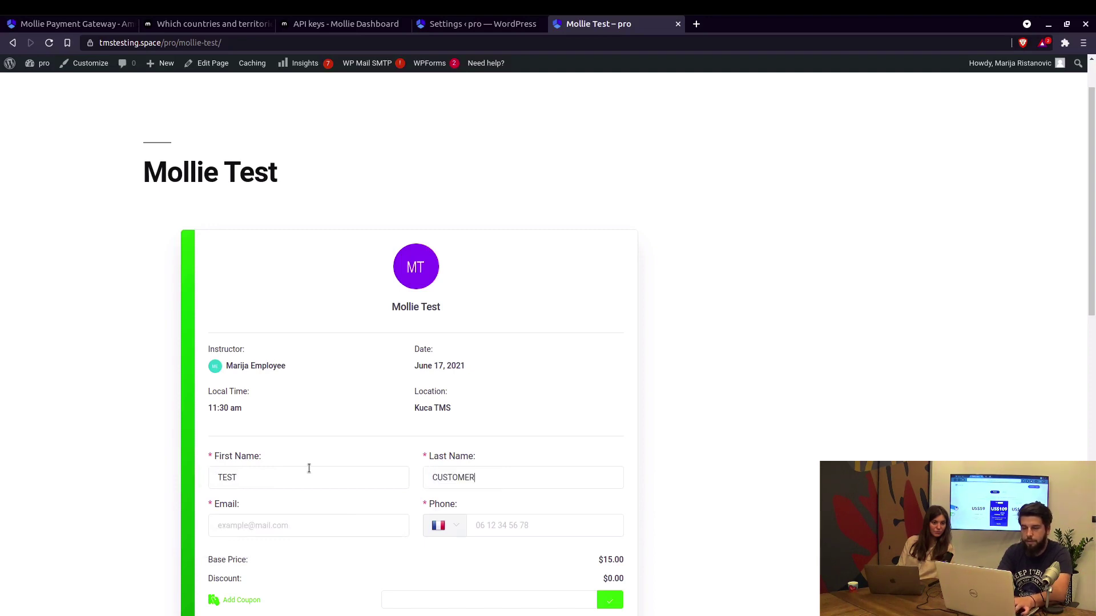
{"action": "type", "text": "test@test."}
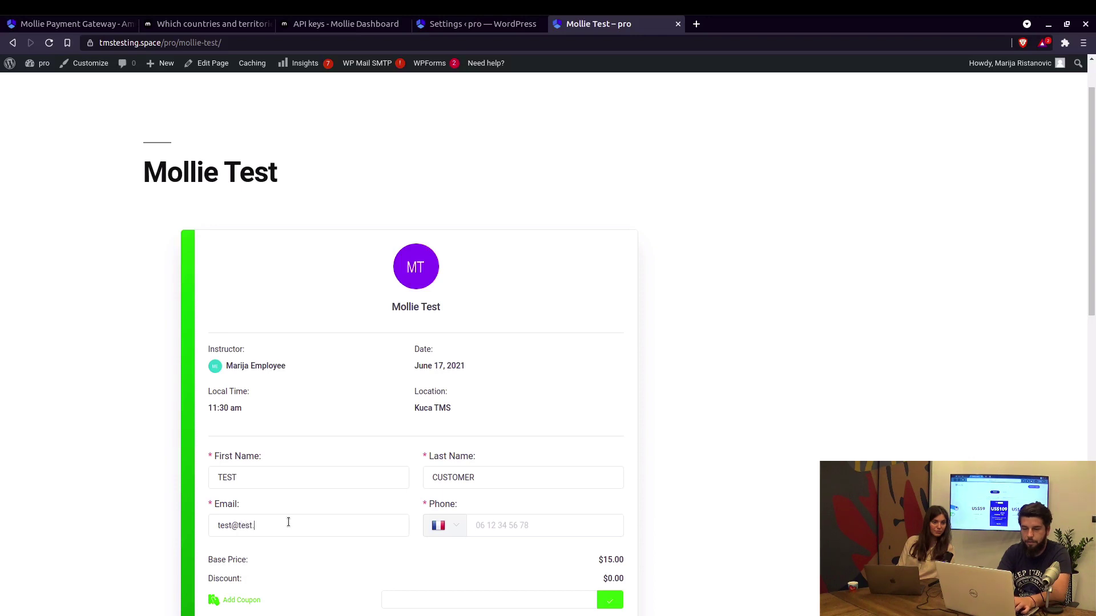
{"action": "type", "text": "123123123"}
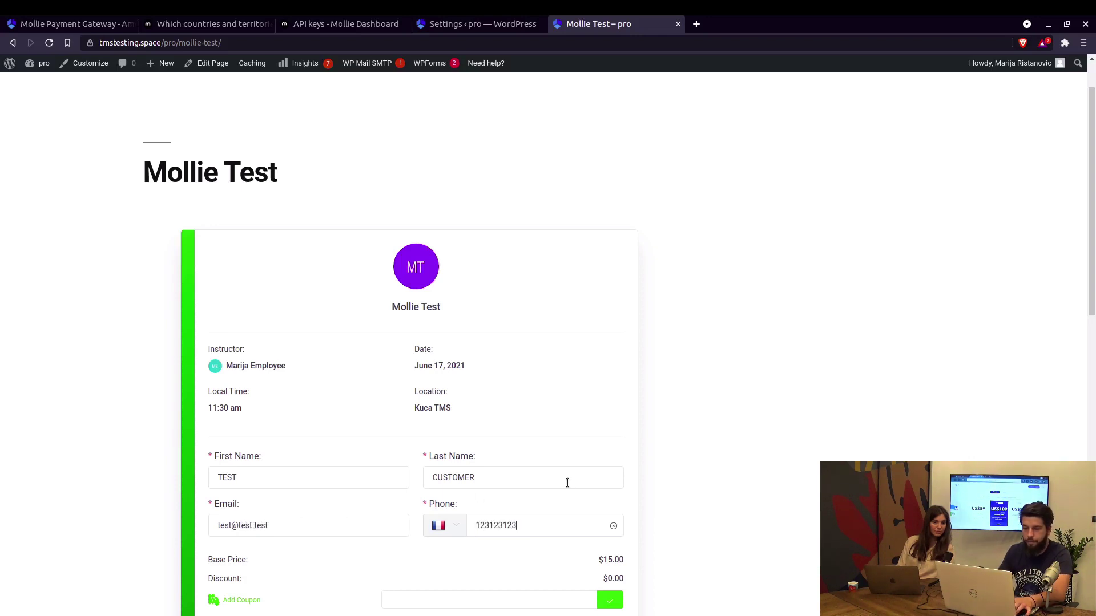
{"action": "scroll", "coordinate": [456, 519], "scroll_direction": "down", "scroll_amount": 2}
{"action": "left_click", "coordinate": [439, 557]}
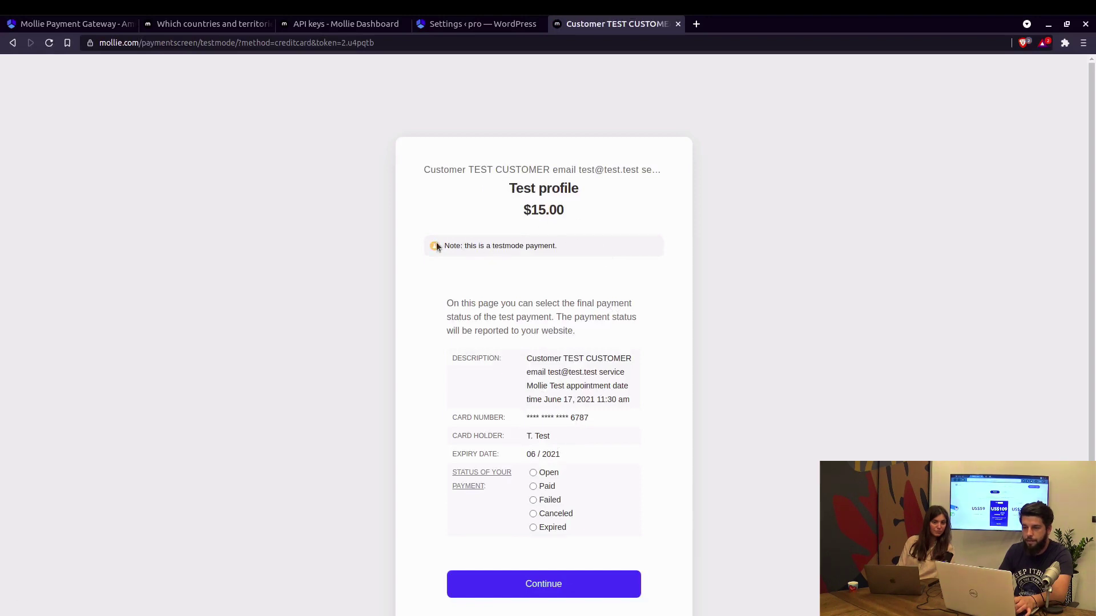
Set the $15.00 Mollie test payment status to Paid and continue back to the site
{"action": "scroll", "coordinate": [513, 322], "scroll_direction": "down", "scroll_amount": 2}
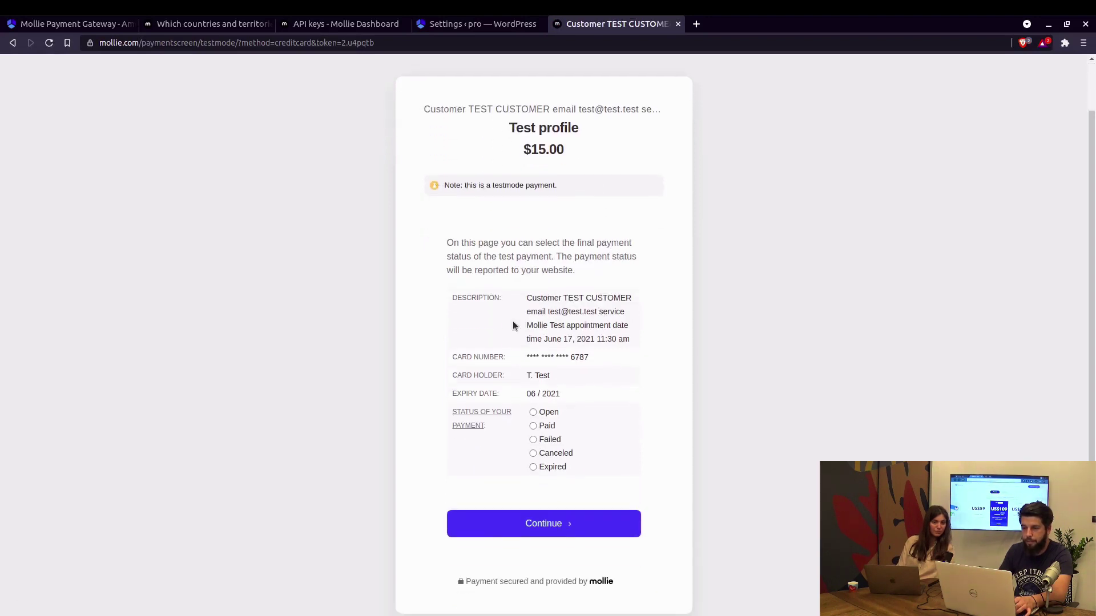
{"action": "left_click", "coordinate": [533, 426]}
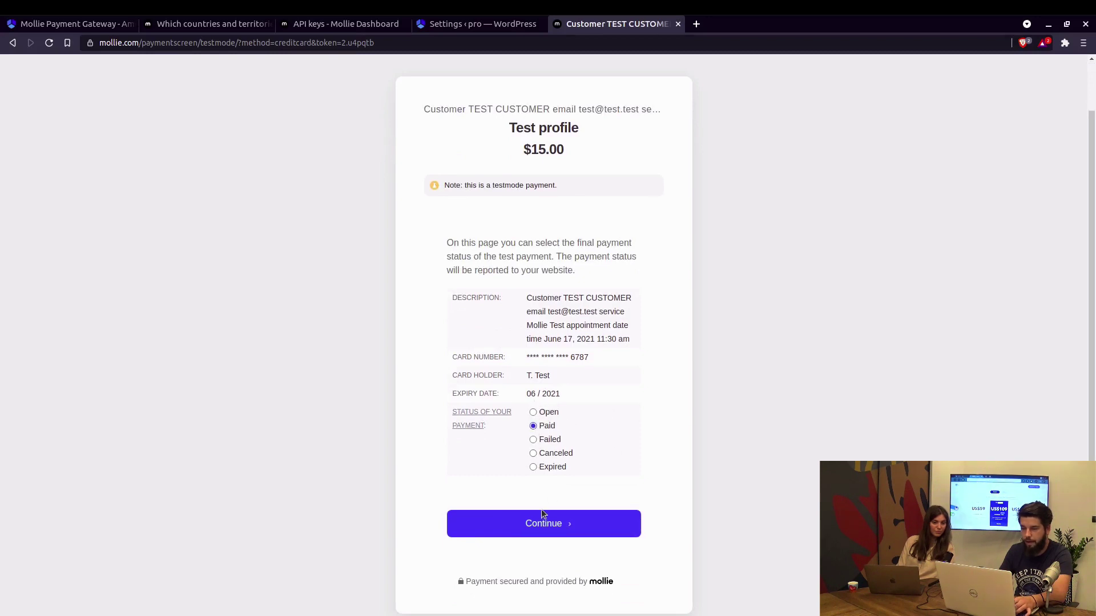
{"action": "left_click", "coordinate": [553, 526]}
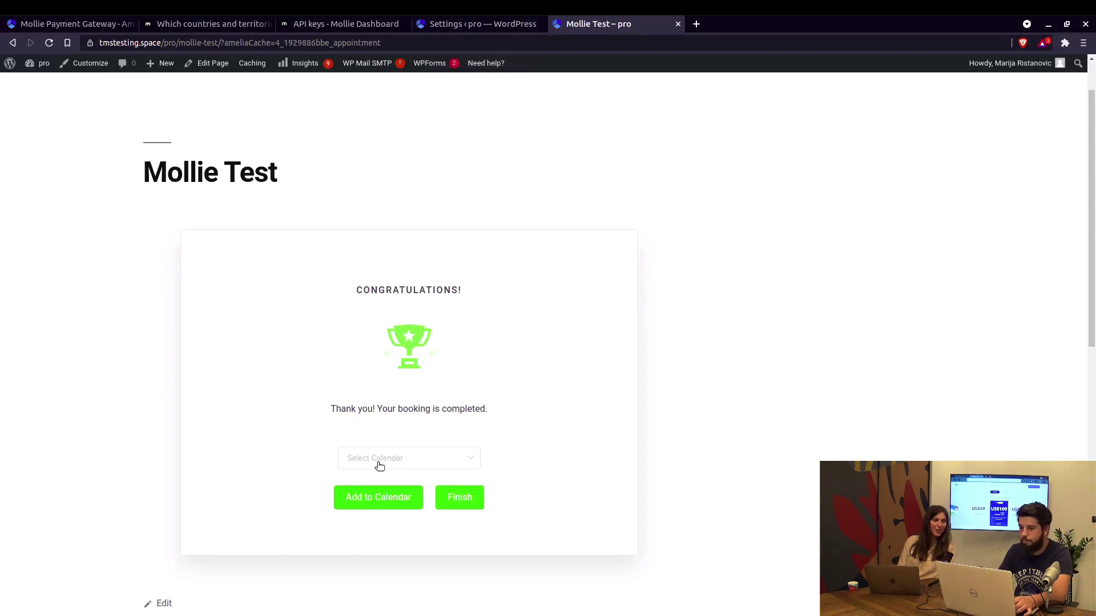
Select Google Calendar in the booking confirmation's Select Calendar dropdown
{"action": "left_click", "coordinate": [411, 460]}
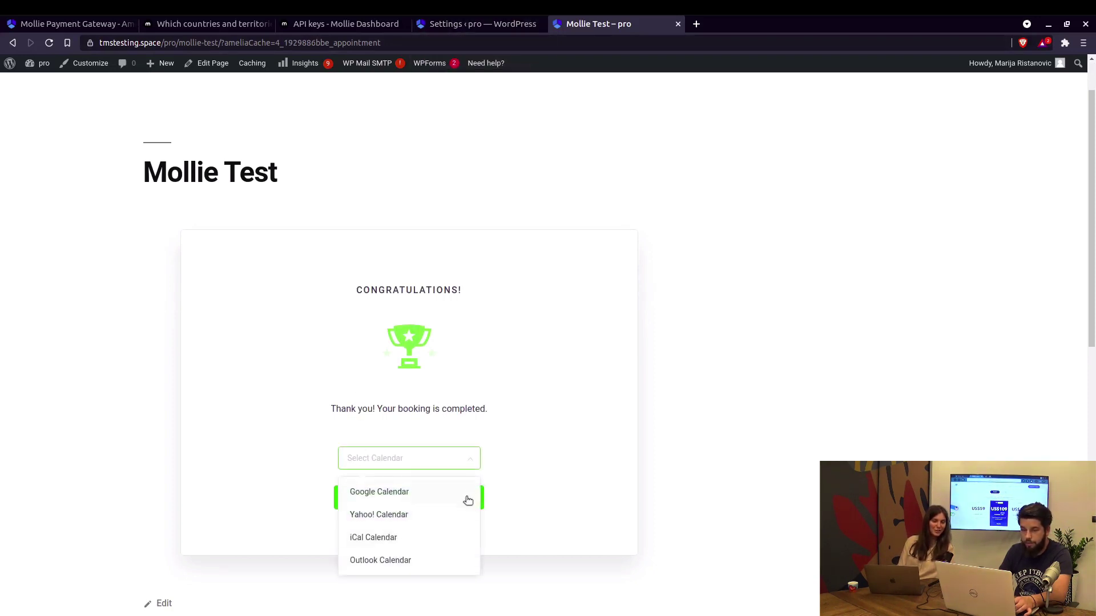
{"action": "left_click", "coordinate": [541, 461]}
{"action": "scroll", "coordinate": [502, 454], "scroll_direction": "down", "scroll_amount": 2}
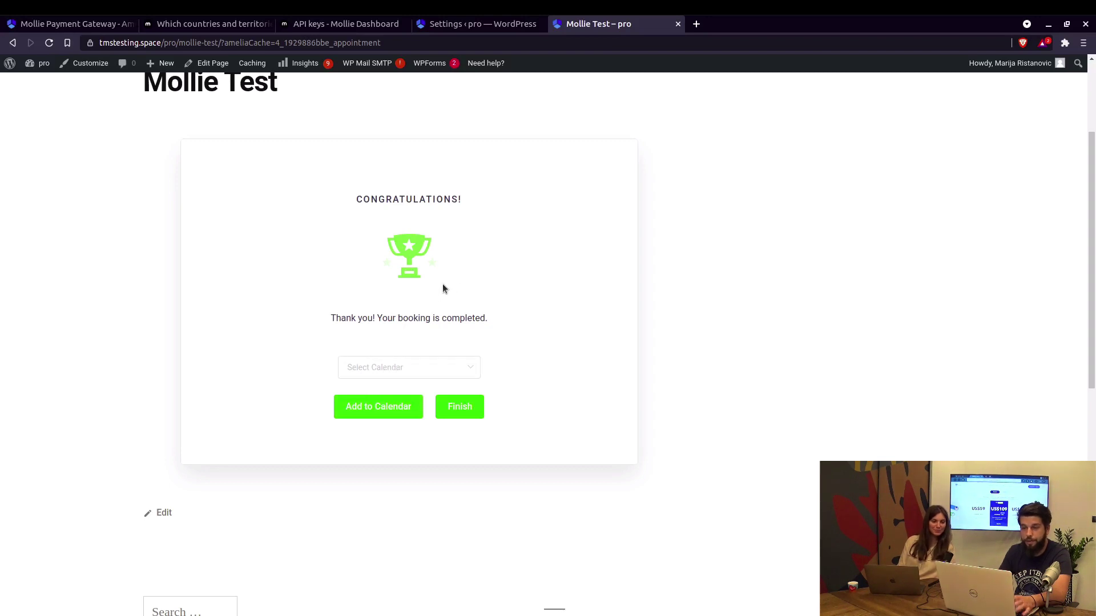
{"action": "left_click", "coordinate": [424, 371]}
{"action": "left_click", "coordinate": [394, 403]}
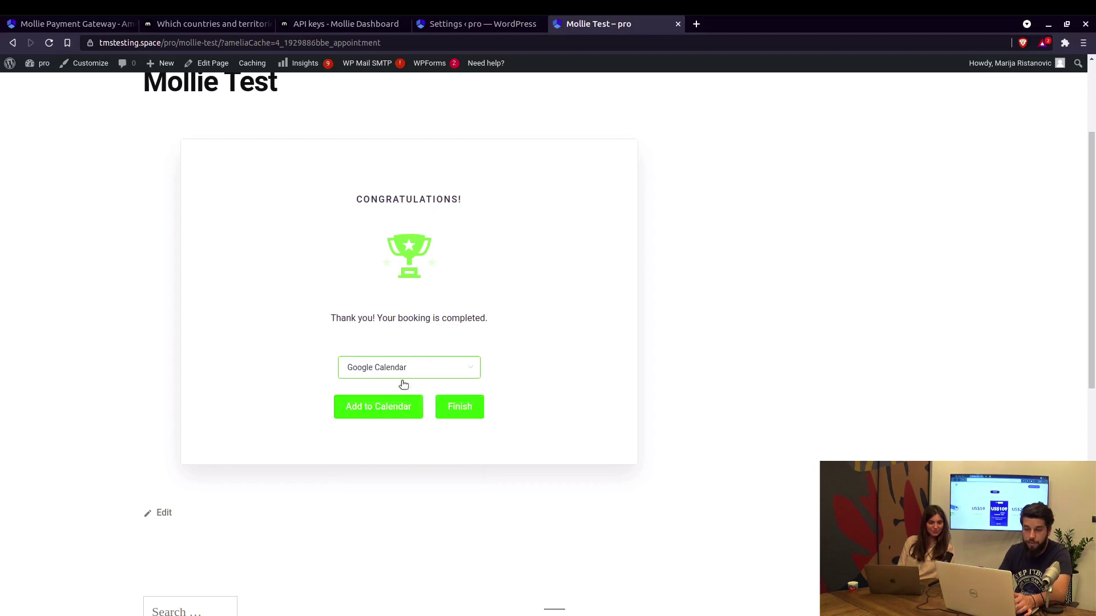
{"action": "left_click", "coordinate": [393, 365]}
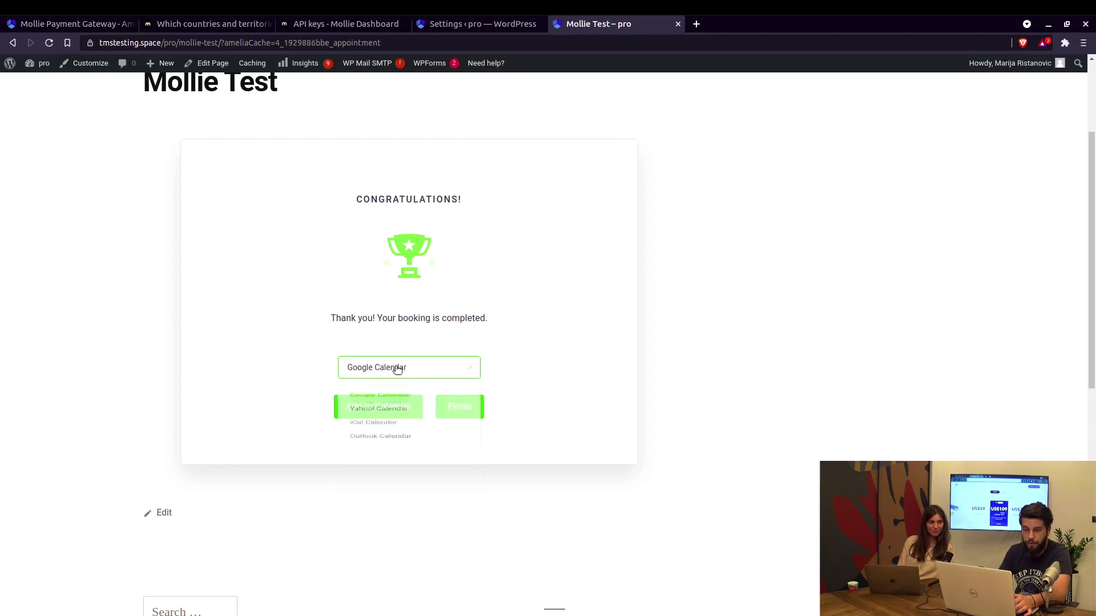
{"action": "left_click", "coordinate": [394, 401]}
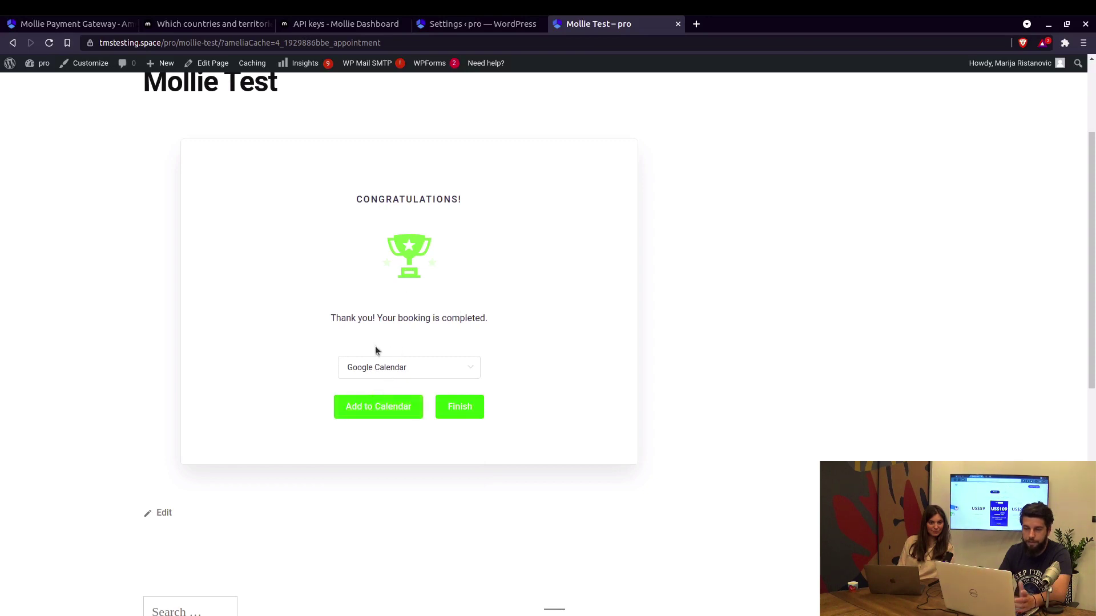
Filter Amelia Appointments to June 17 and expand the Approved 11:30 am Mollie Test booking
{"action": "left_click", "coordinate": [472, 26]}
{"action": "scroll", "coordinate": [122, 454], "scroll_direction": "down", "scroll_amount": 3}
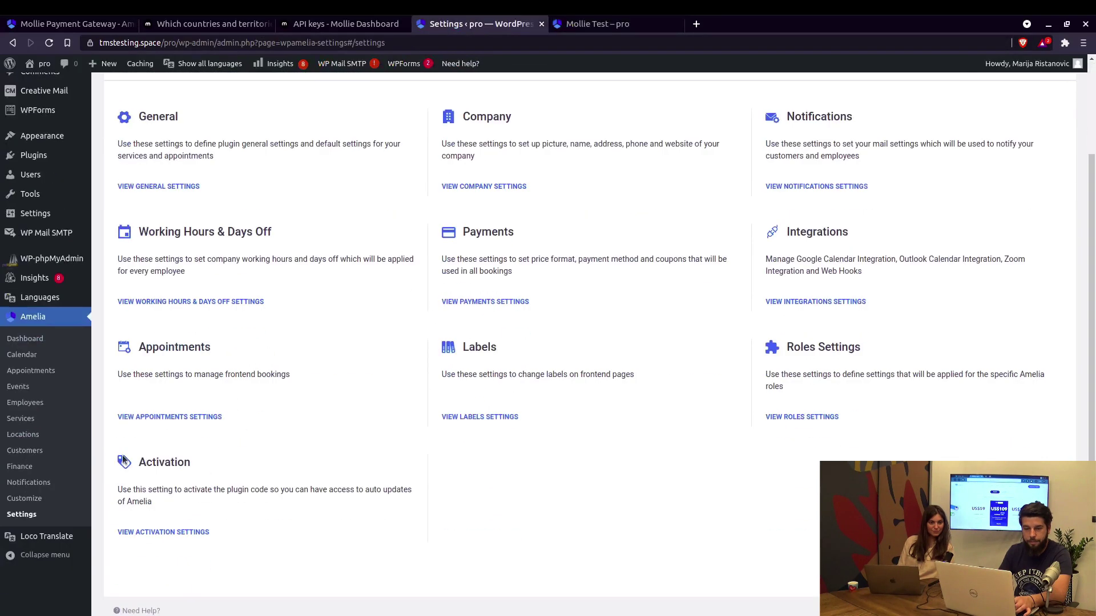
{"action": "left_click", "coordinate": [42, 372]}
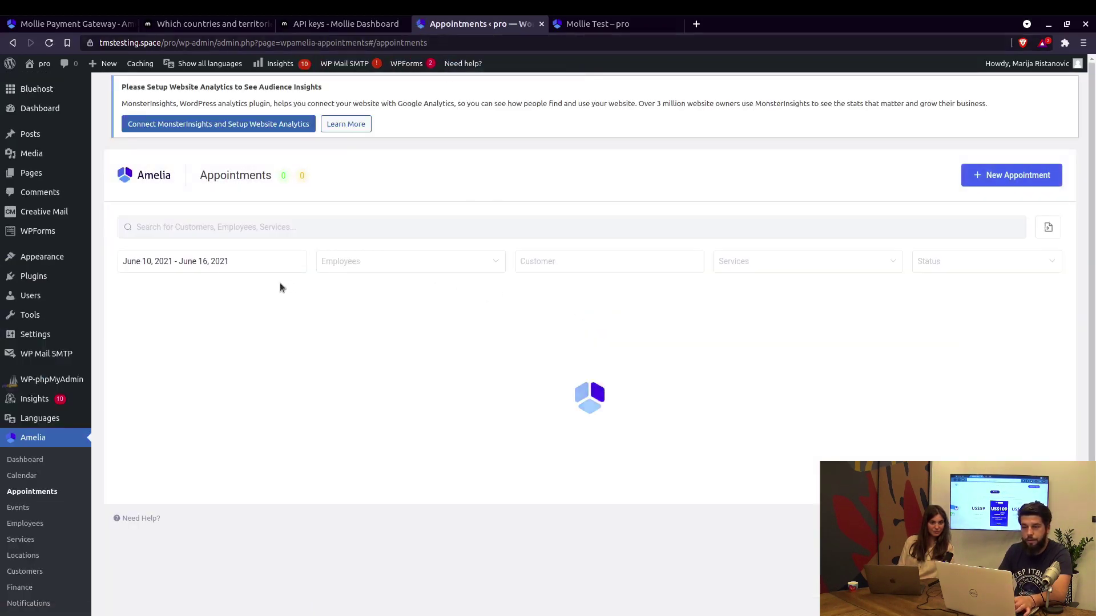
{"action": "left_click", "coordinate": [228, 264]}
{"action": "left_click", "coordinate": [202, 366]}
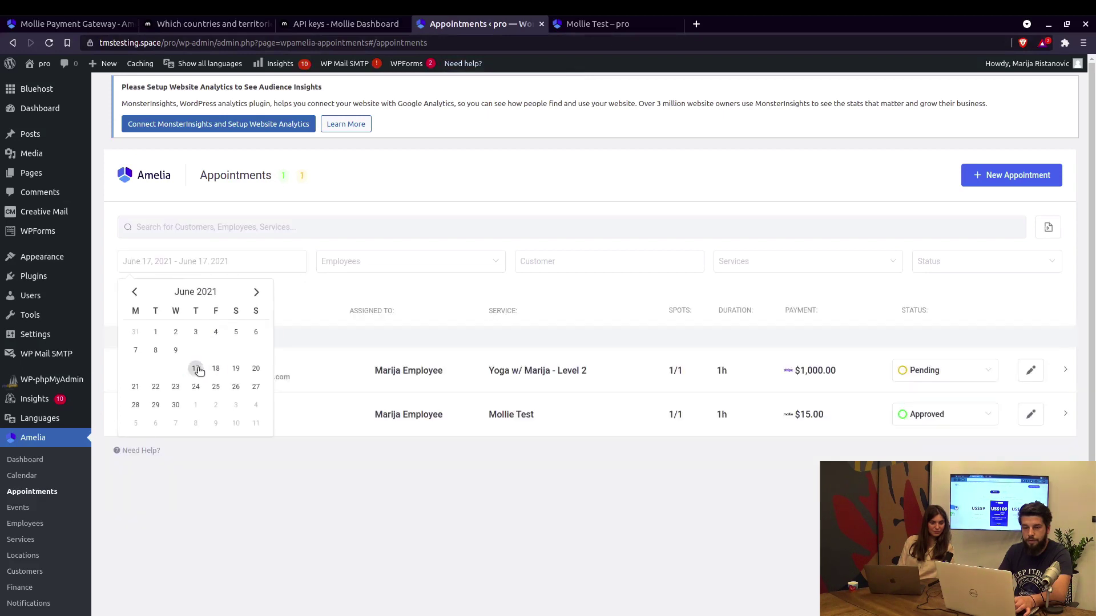
{"action": "left_click", "coordinate": [202, 367]}
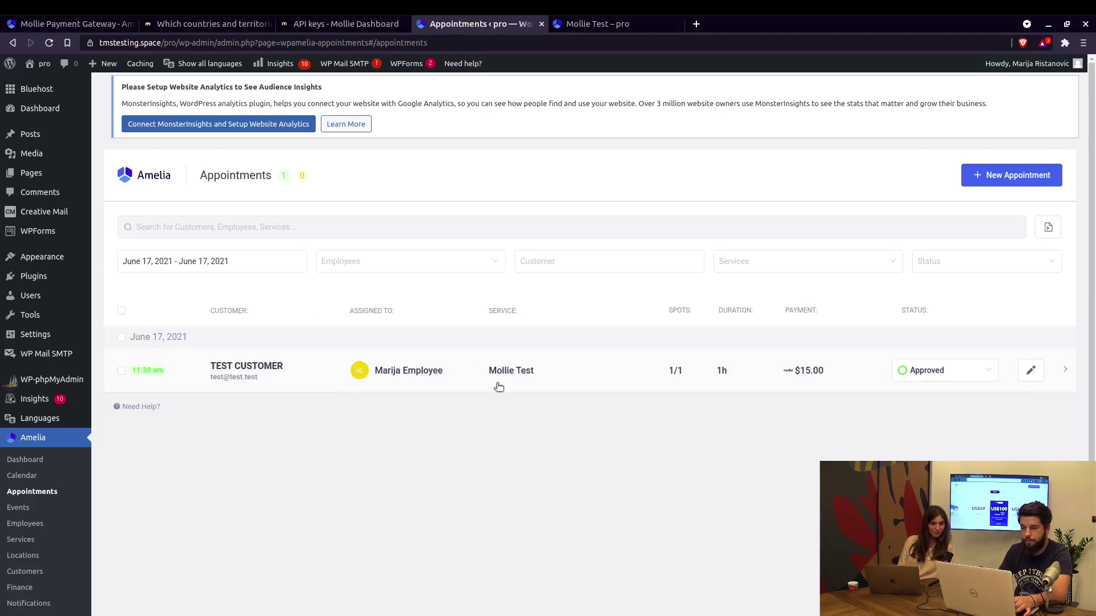
{"action": "left_click", "coordinate": [819, 377]}
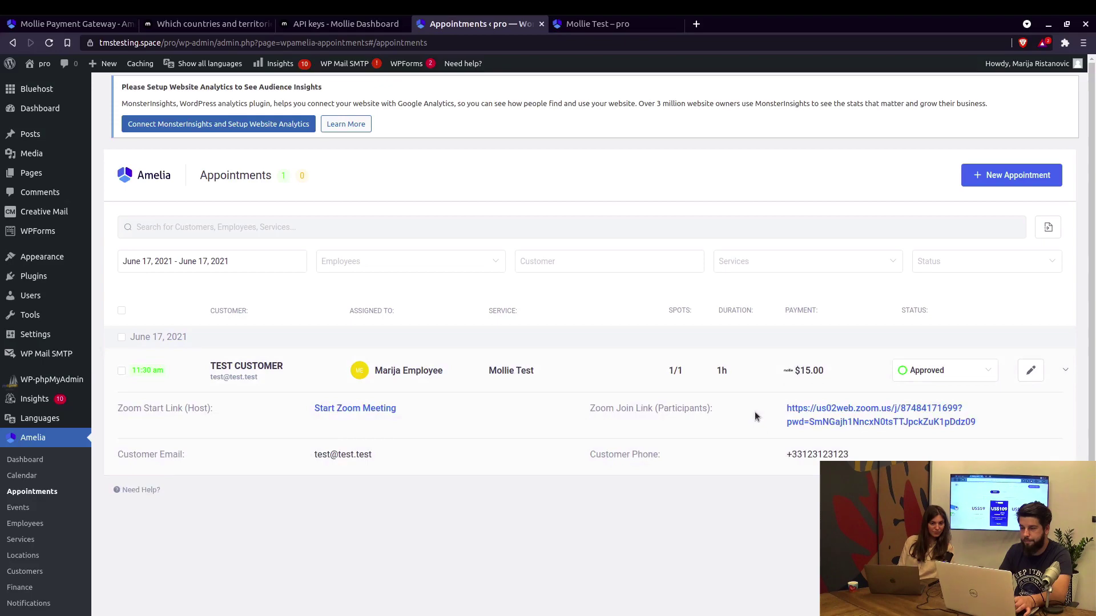